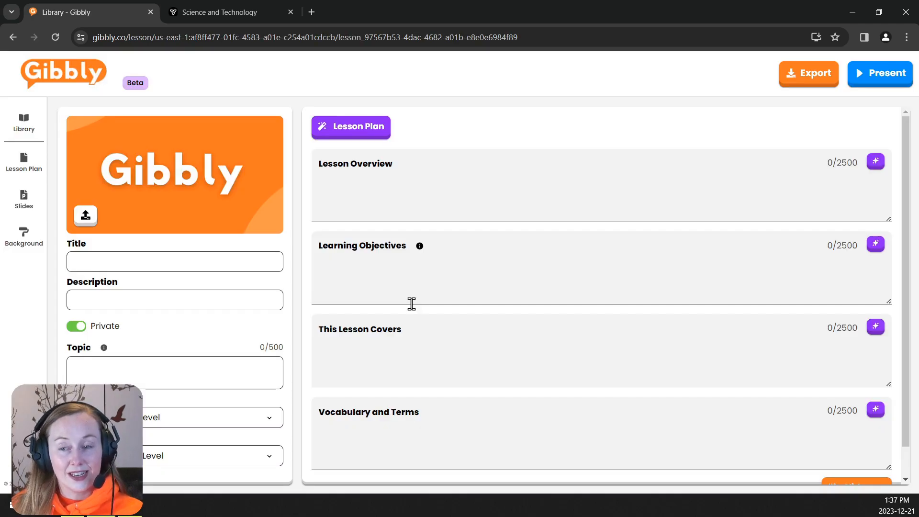
- Upload a water-drop cover image for the lesson and enter Water Systems as the topic
click(86, 218)
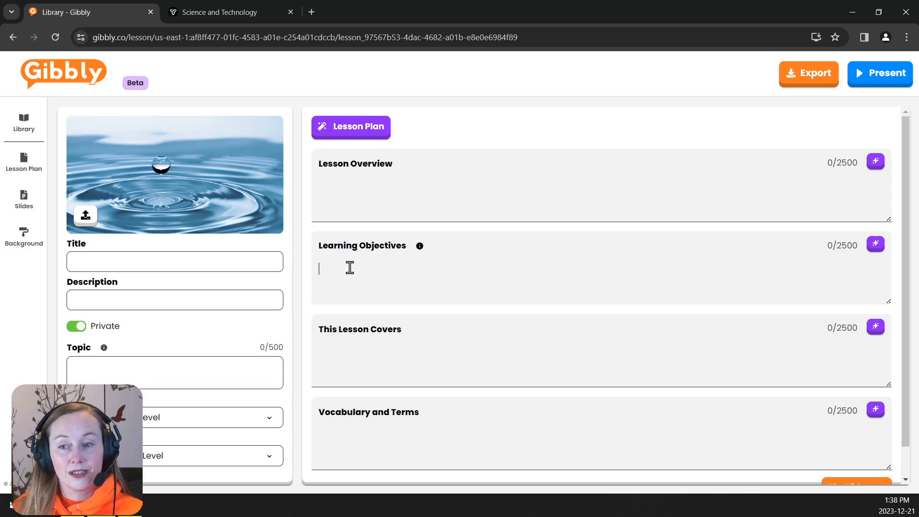
click(274, 370)
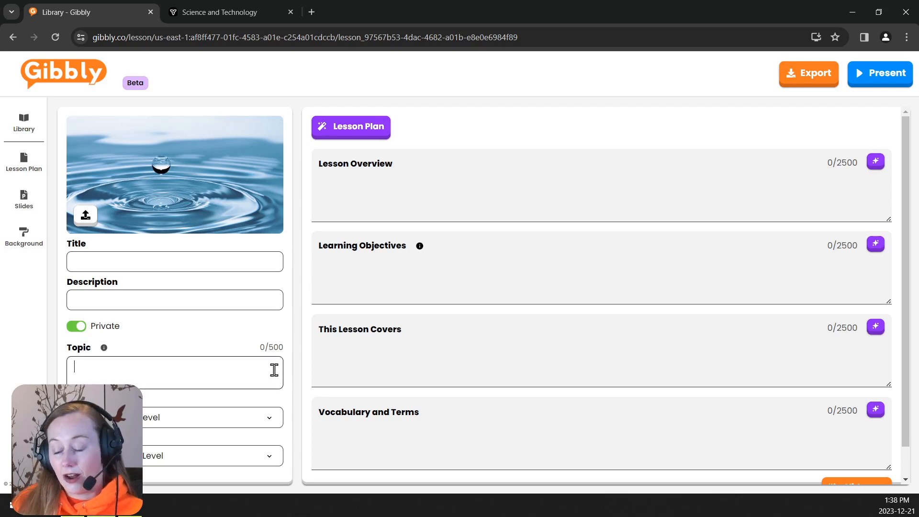
text(Water Systems)
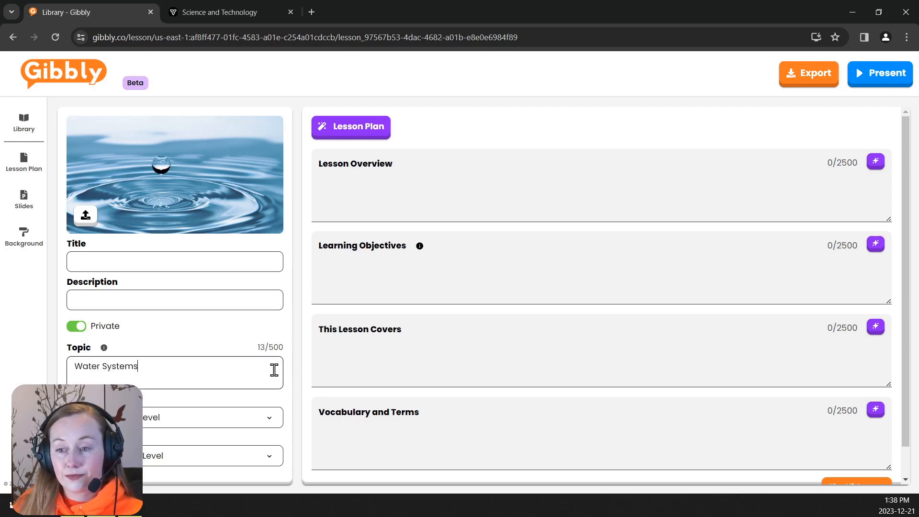
- Copy expectations E2.2 and E2.3 from the curriculum page and paste them into Learning Objectives
click(181, 13)
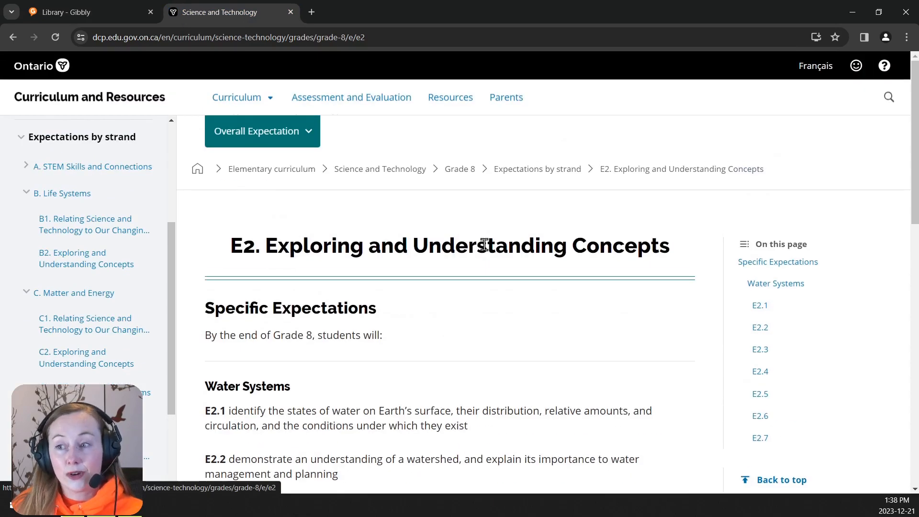
scroll(521, 304, down, 2)
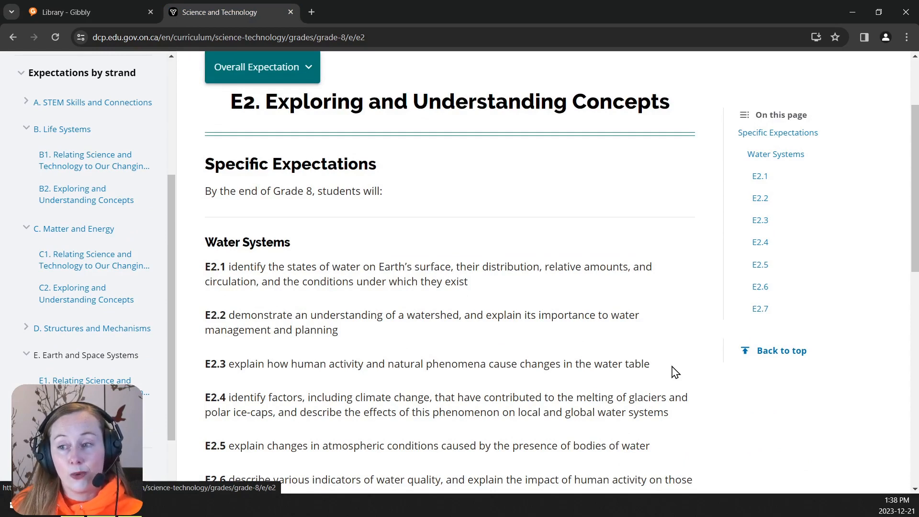
drag(675, 373, 203, 315)
key(ctrl+c)
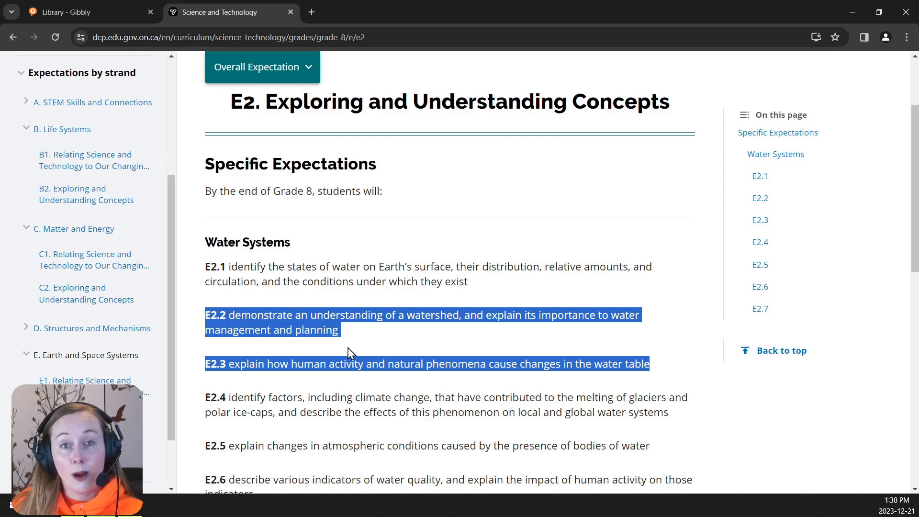
click(102, 19)
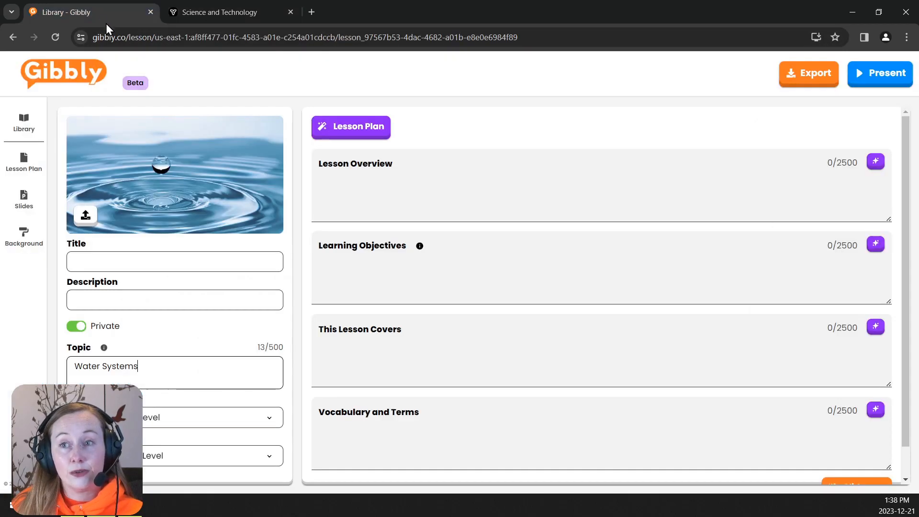
click(382, 274)
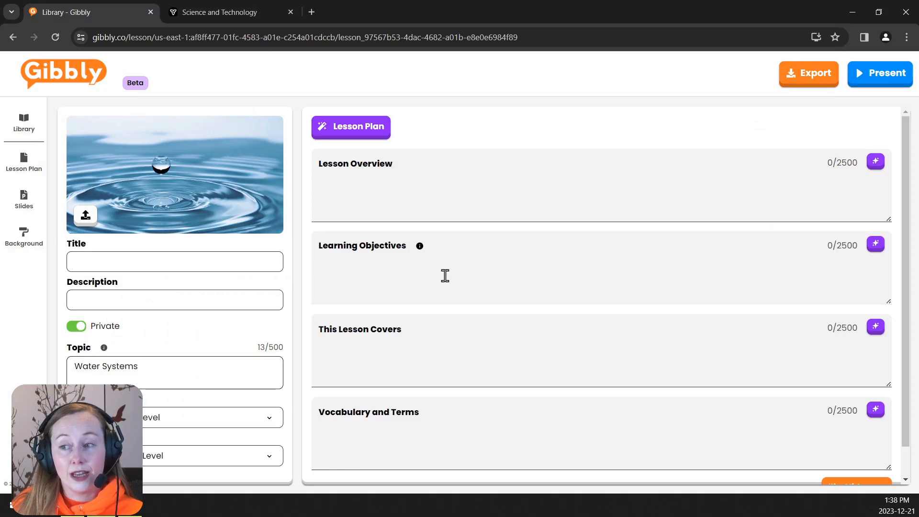
key(ctrl+v)
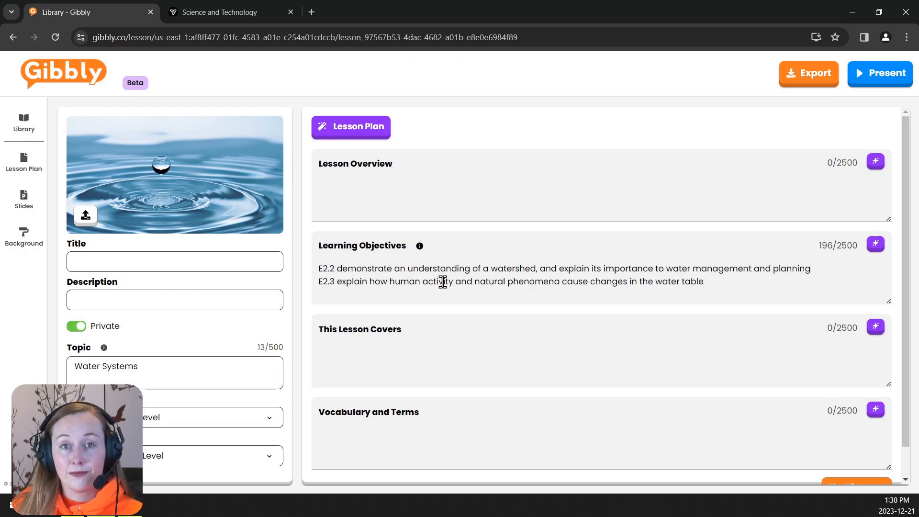
- Set the grade level to 8th Grade and title the lesson Water Systems Grade 8
click(221, 419)
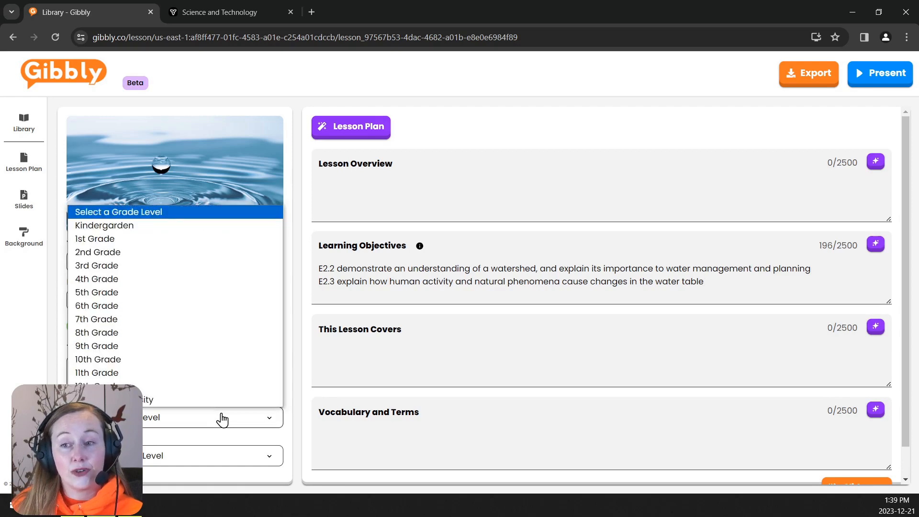
click(209, 336)
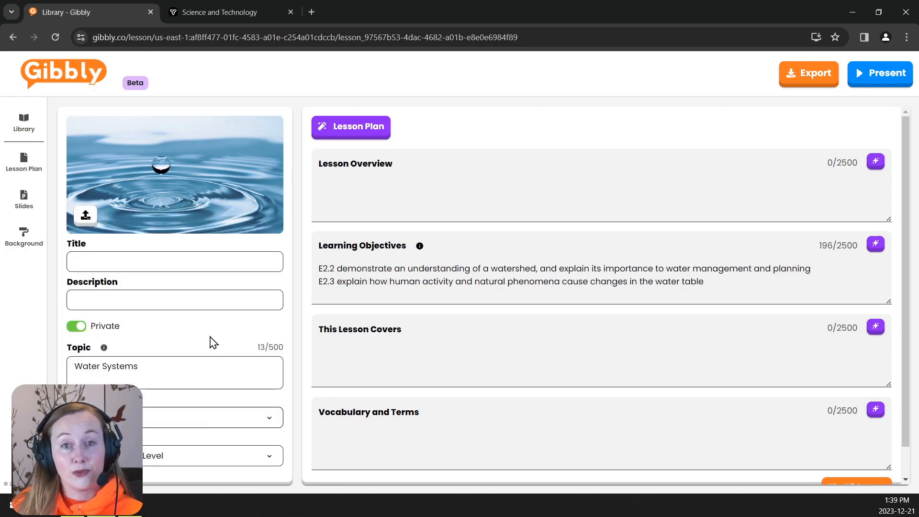
click(238, 260)
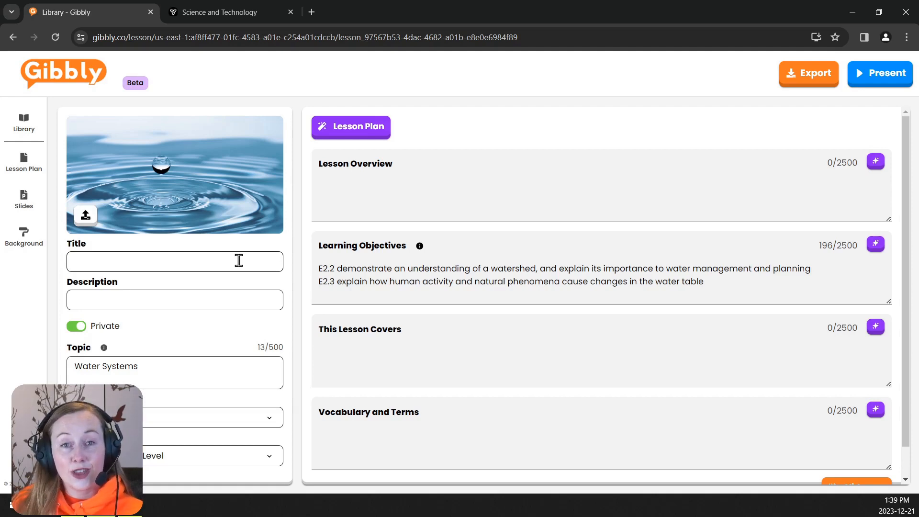
text(Water Syste)
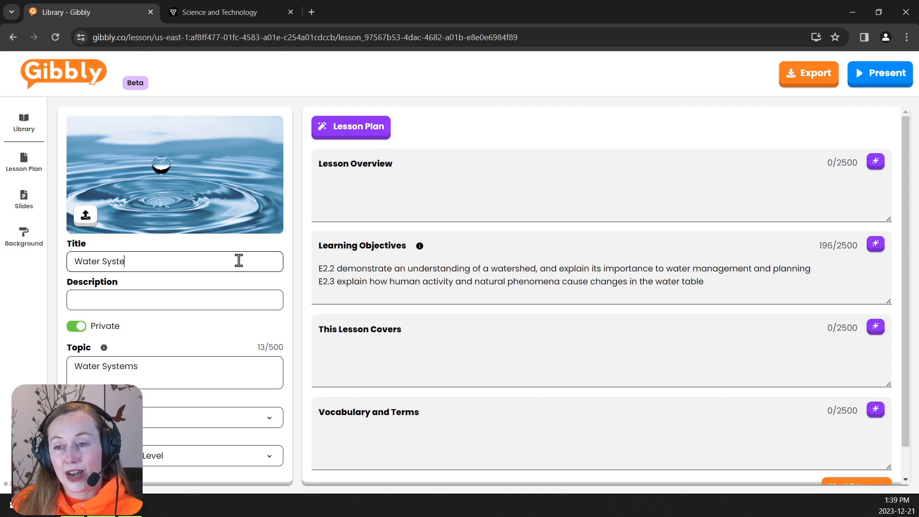
text(ms Grade 8)
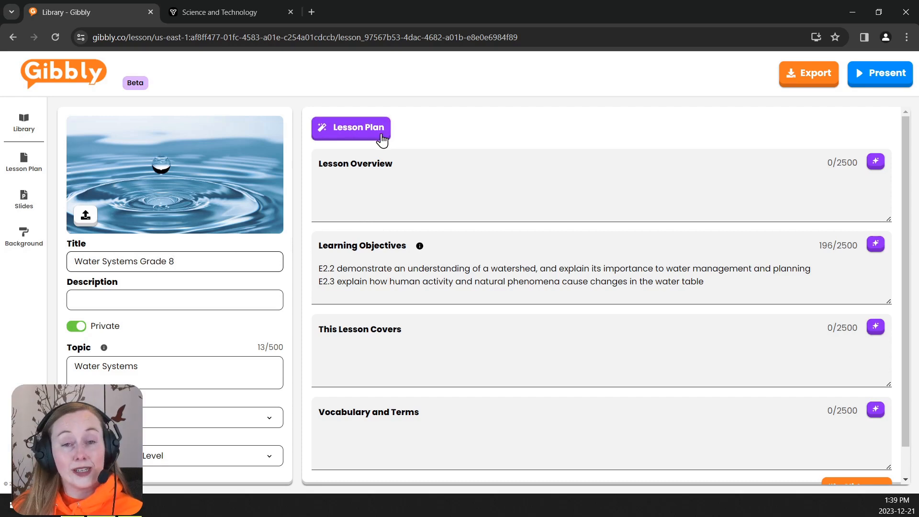
- Generate the Lesson Overview, This Lesson Covers, and Vocabulary and Terms sections with AI
click(875, 165)
click(875, 330)
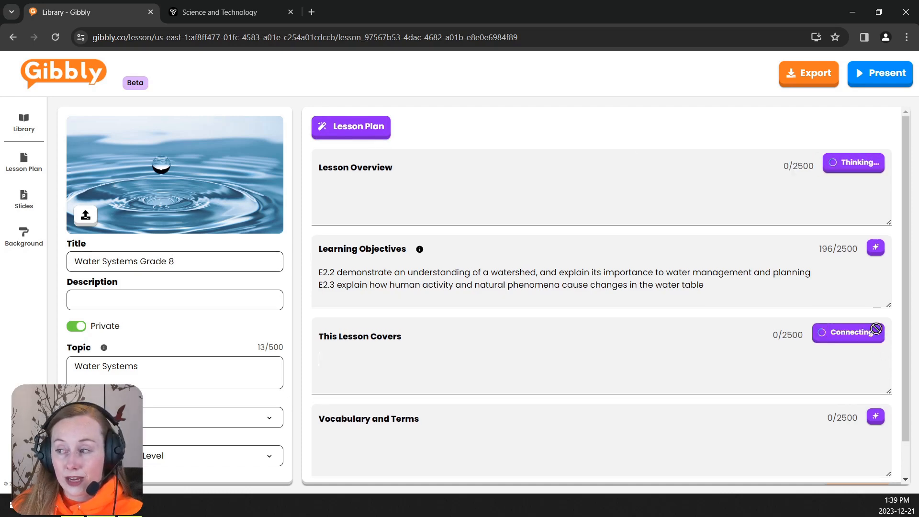
click(874, 417)
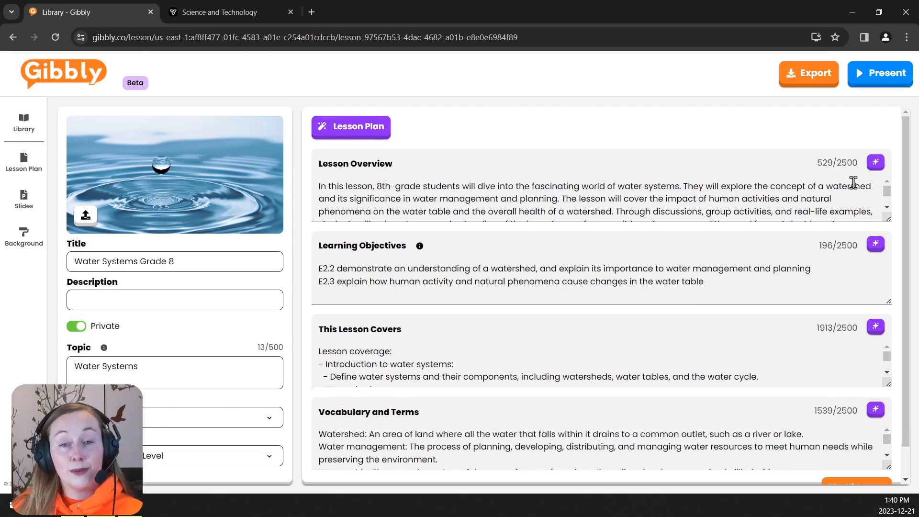
- Clear the Lesson Overview text and generate the whole lesson plan with AI
triple_click(620, 193)
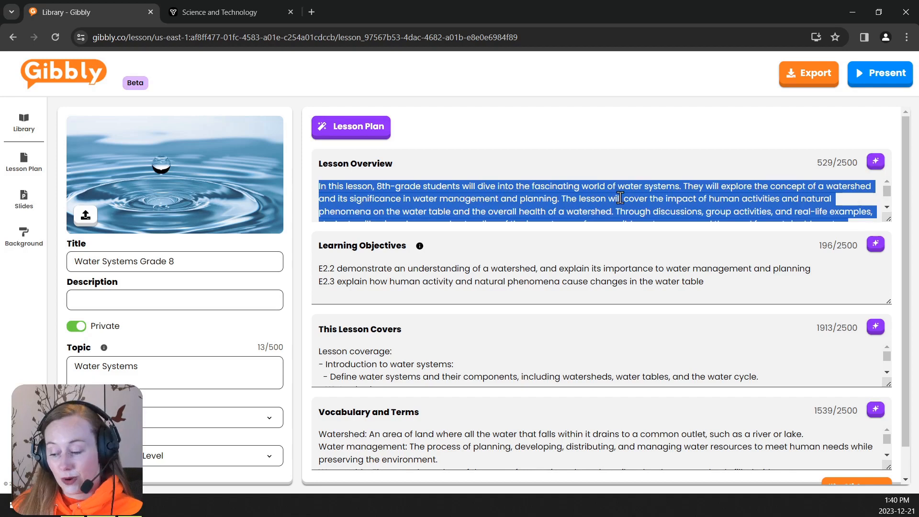
key(BackSpace)
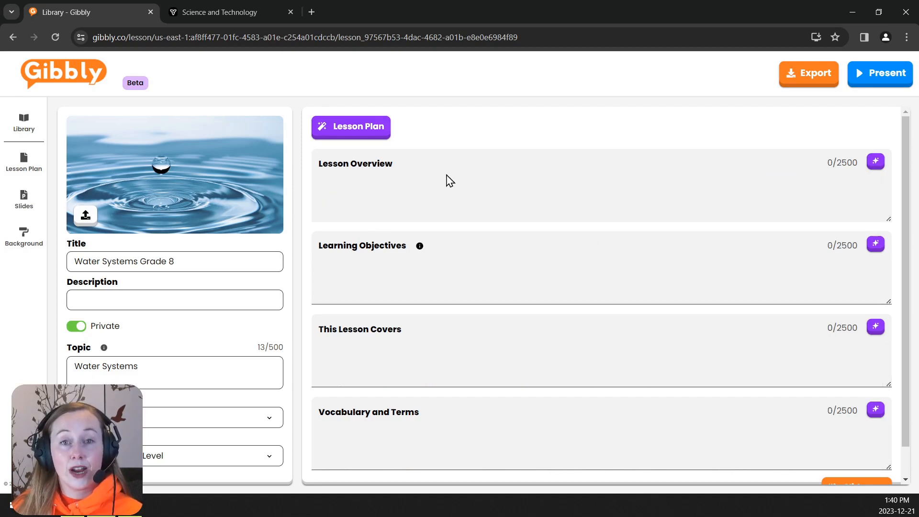
click(352, 139)
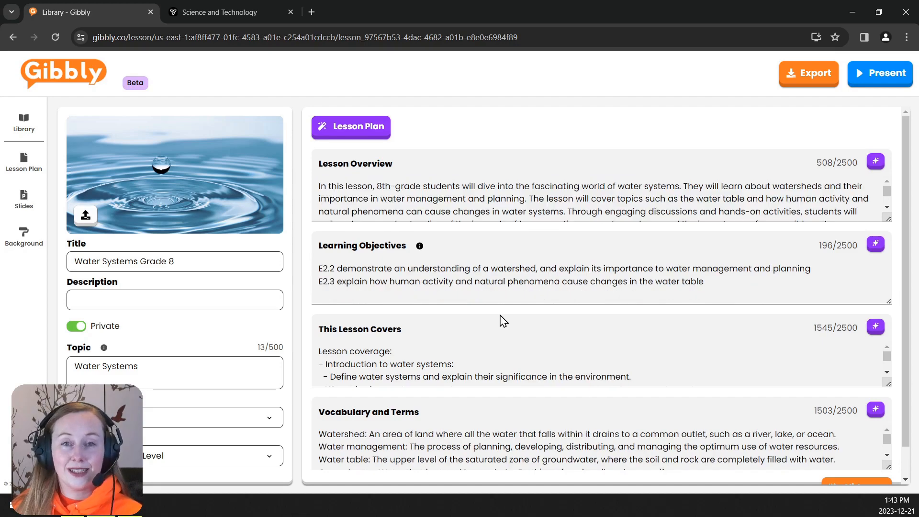
- Review the generated lesson plan sections and open the Slides section
scroll(507, 359, down, 2)
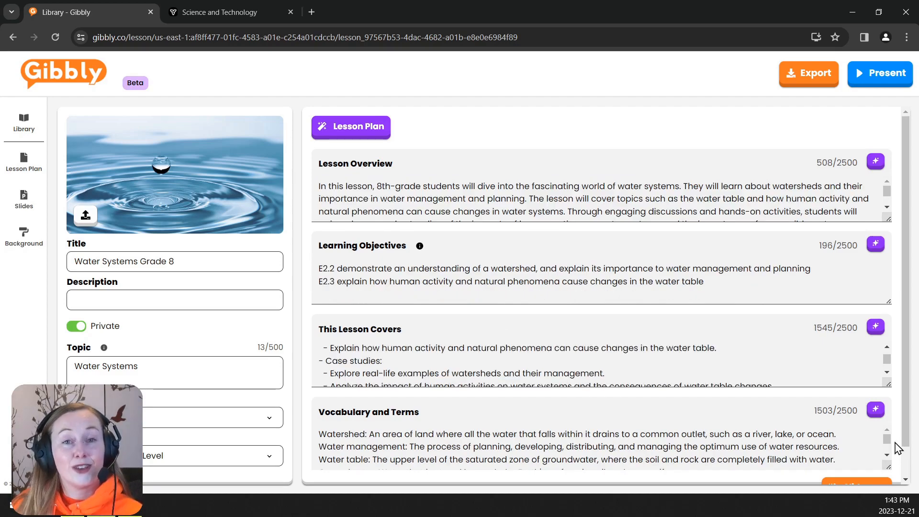
scroll(894, 448, down, 1)
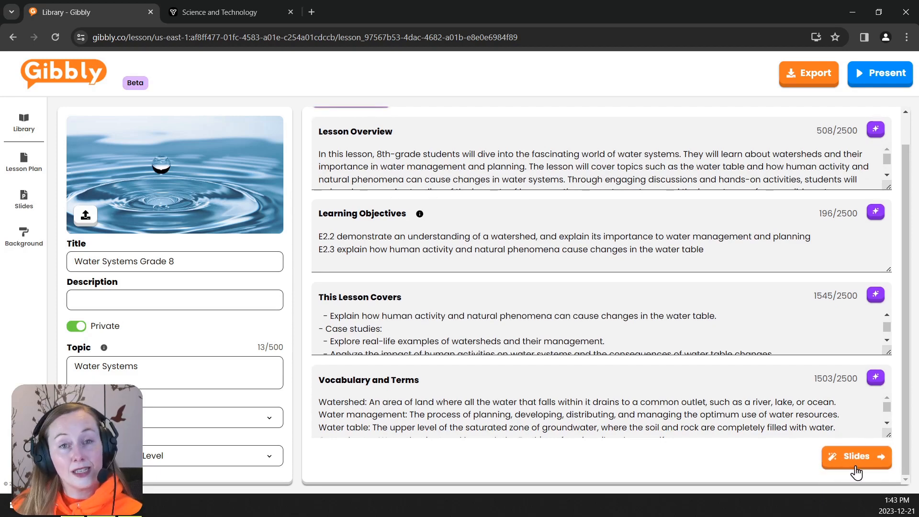
click(22, 213)
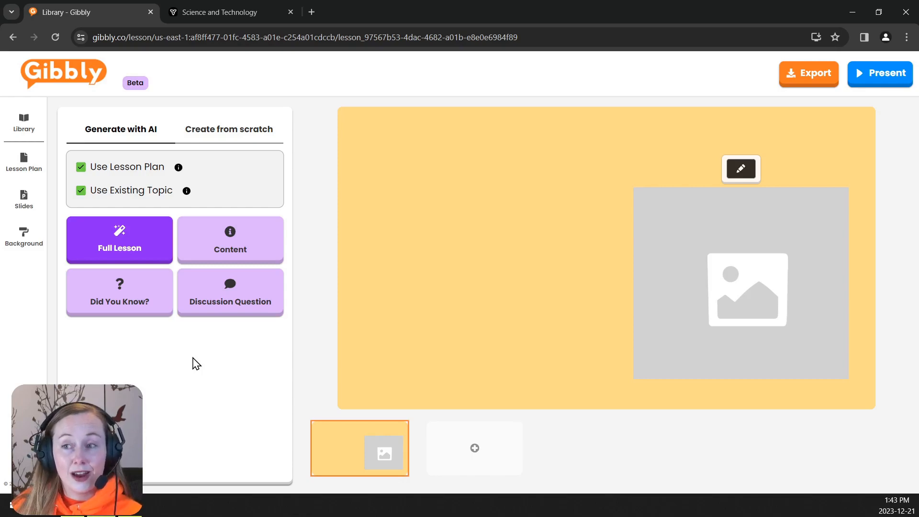
click(237, 143)
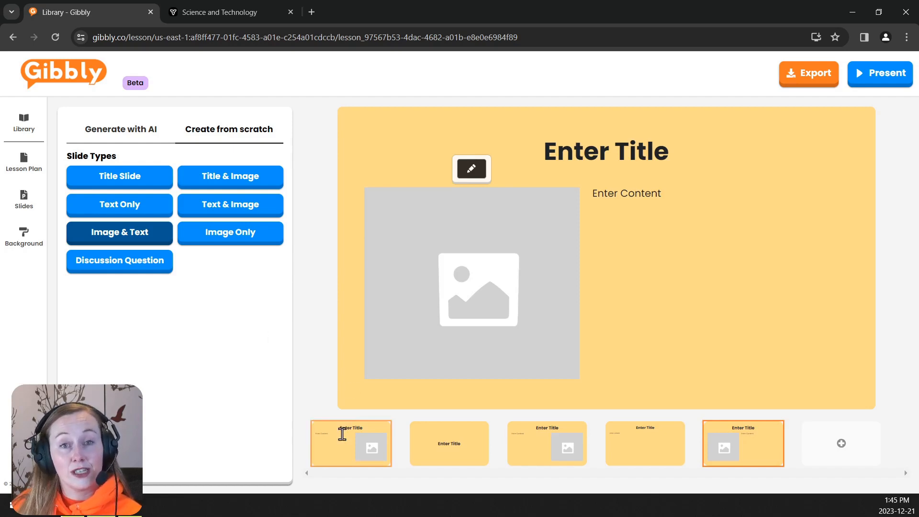
mouse_move(344, 431)
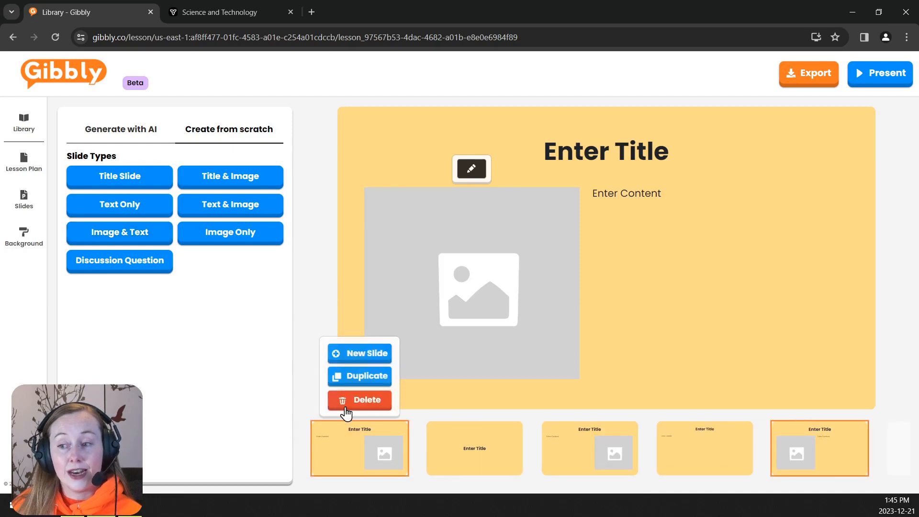
click(345, 403)
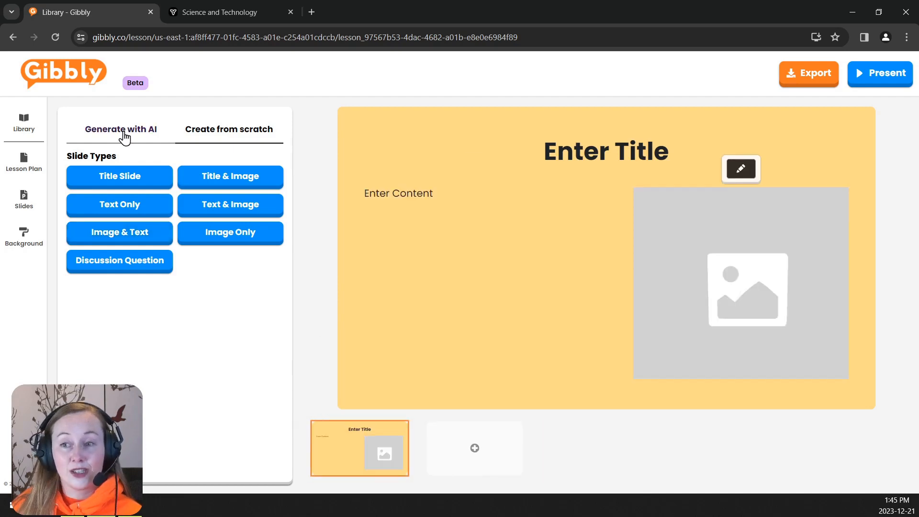
- Generate a full lesson of slides with AI using the lesson plan and existing topic
click(124, 138)
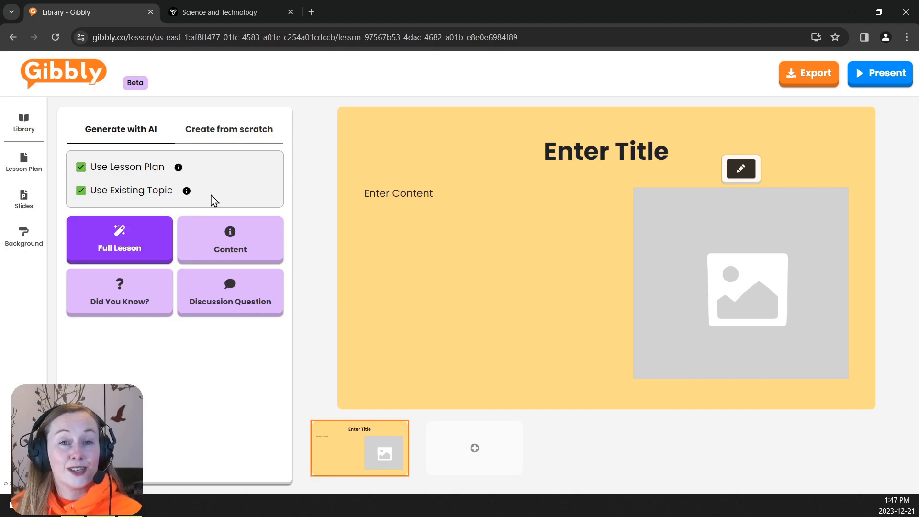
click(80, 168)
click(80, 168)
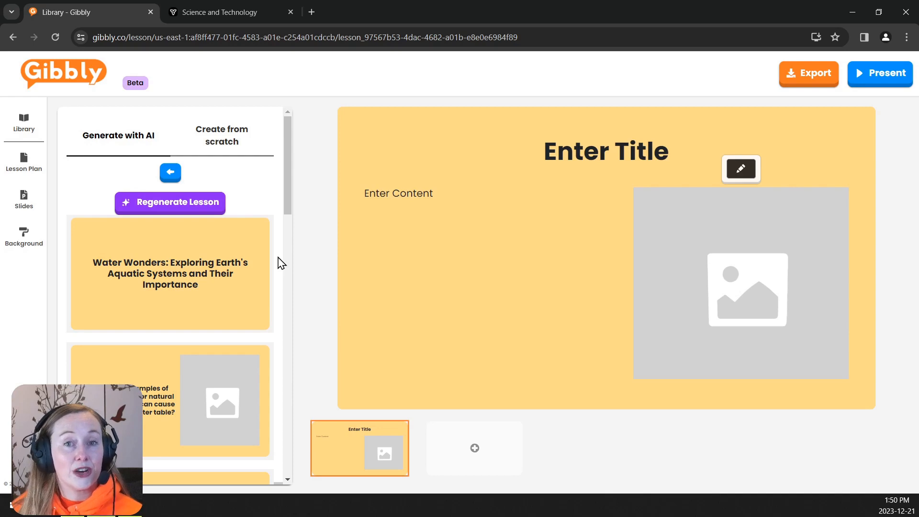
scroll(281, 263, down, 1)
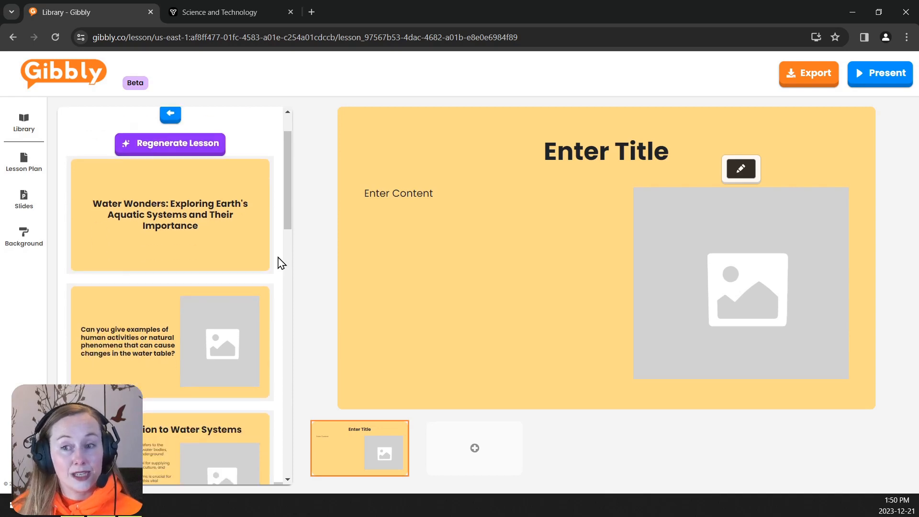